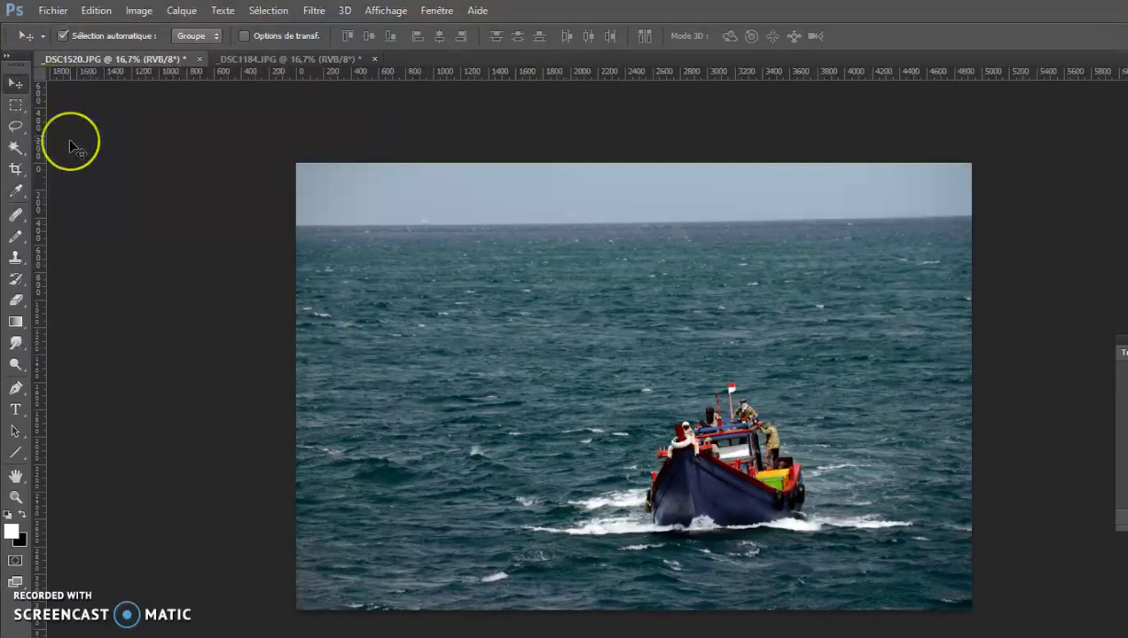
- Try cropping the boat photo tighter, excluding the sky and horizon and placing the boat near a lower rule-of-thirds intersection, and undo the crop
left_click(16, 171)
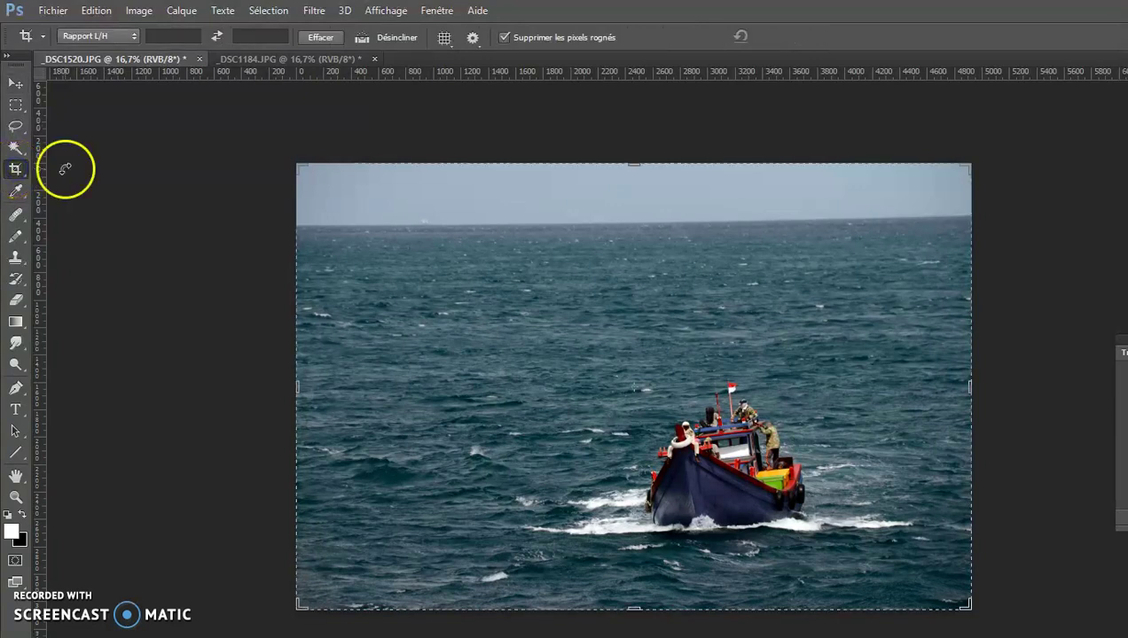
left_click(297, 163)
left_click_drag(297, 164, 372, 223)
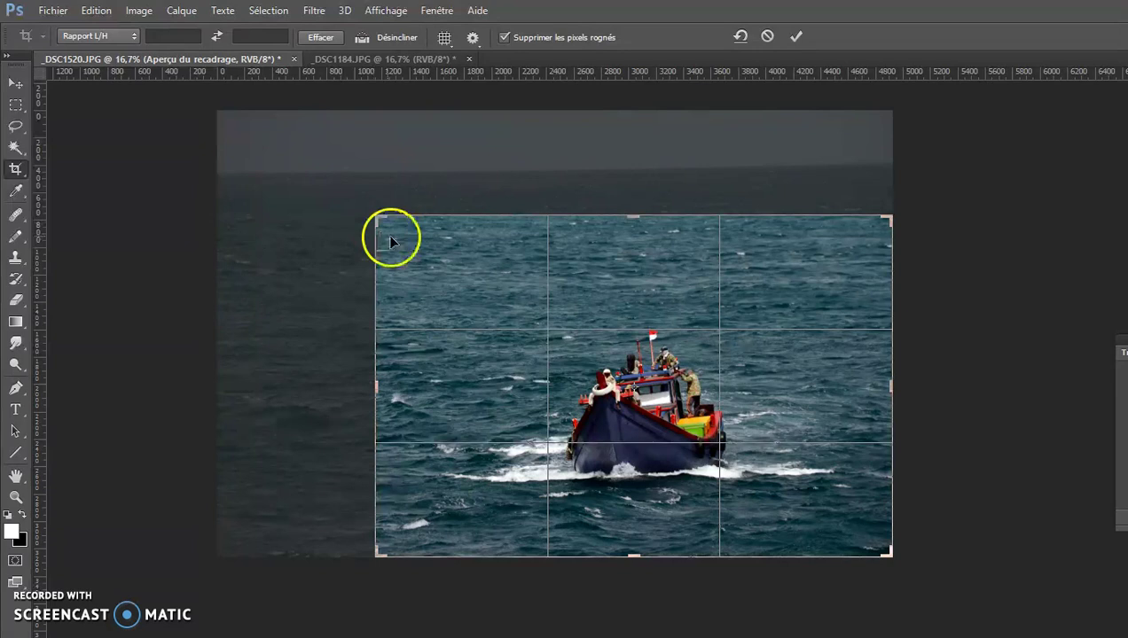
left_click_drag(460, 269, 534, 277)
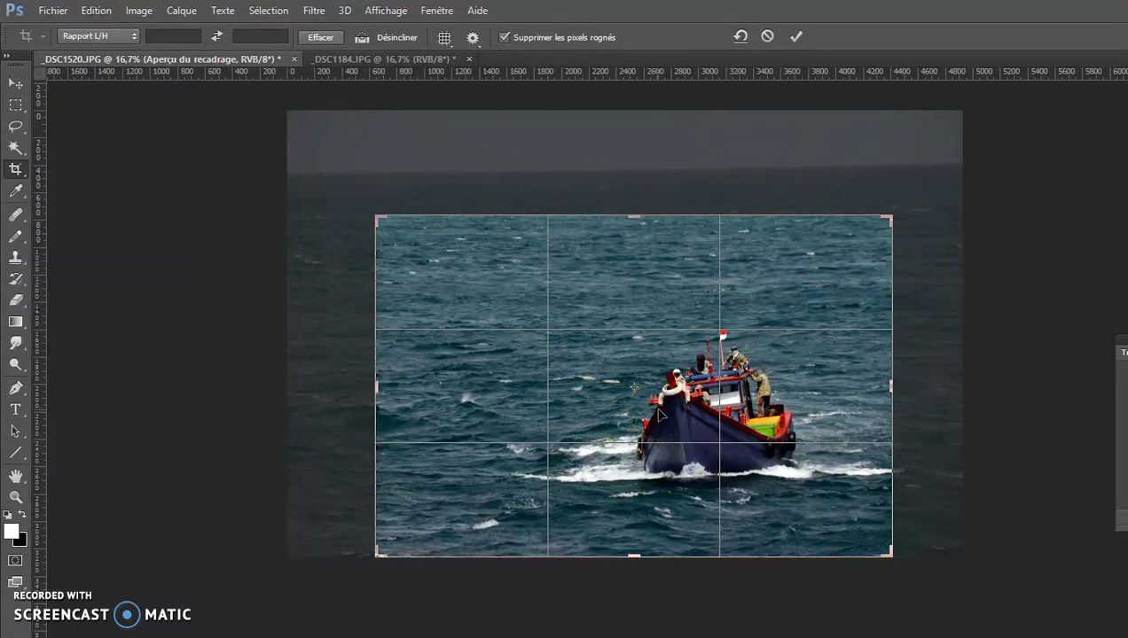
key("Return")
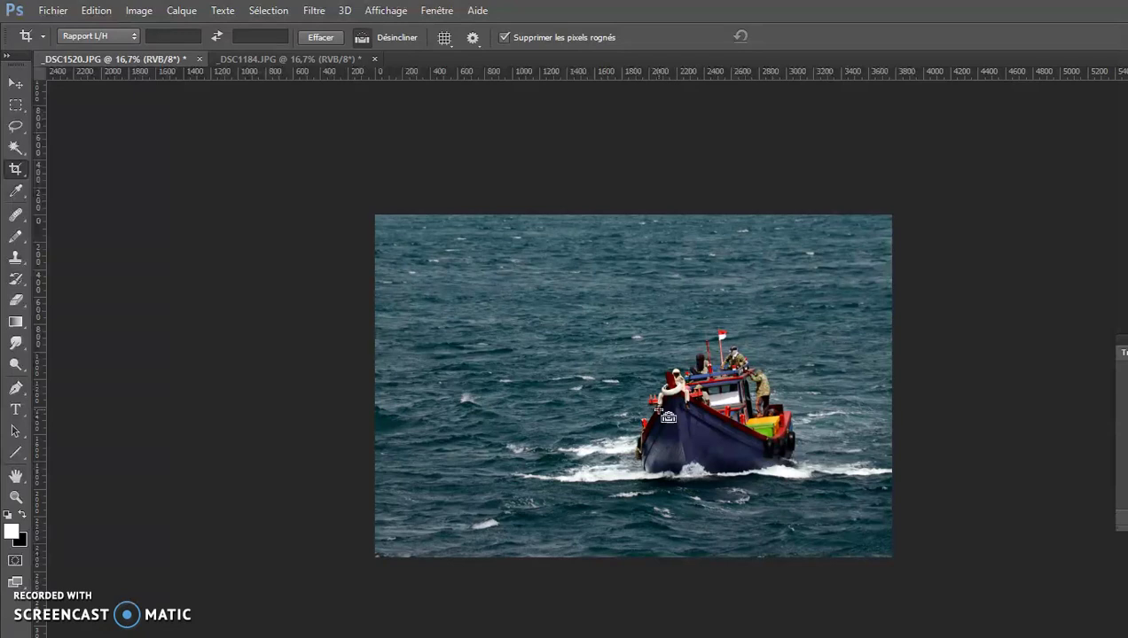
key("ctrl+z")
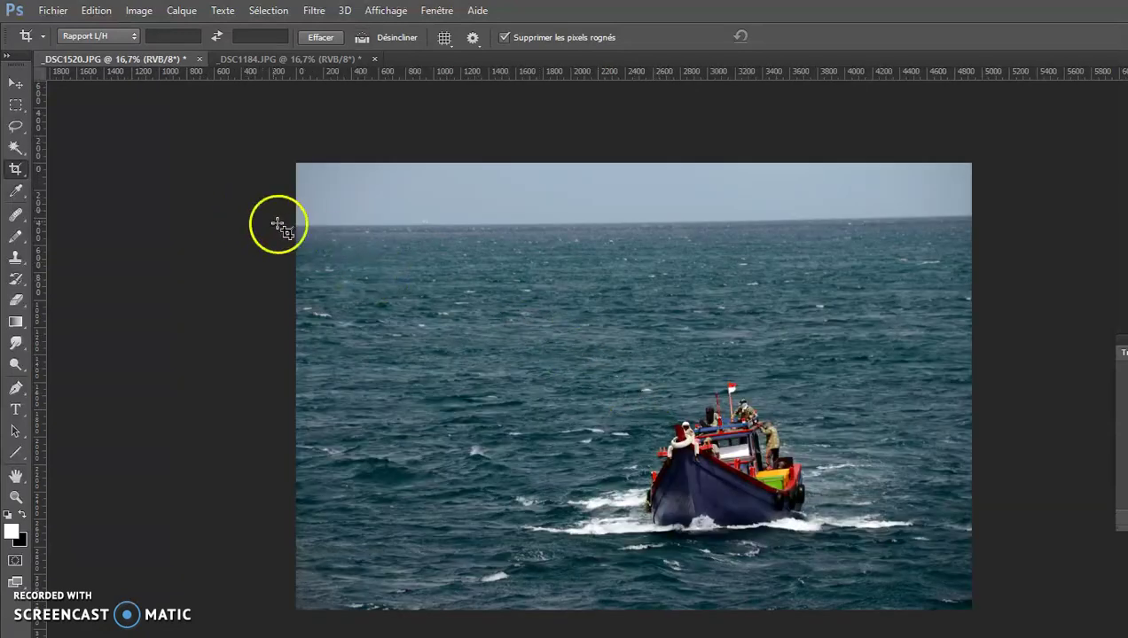
- Try straightening the boat photo along its full horizon line, apply the crop, and undo it
left_click_drag(295, 161, 1081, 611)
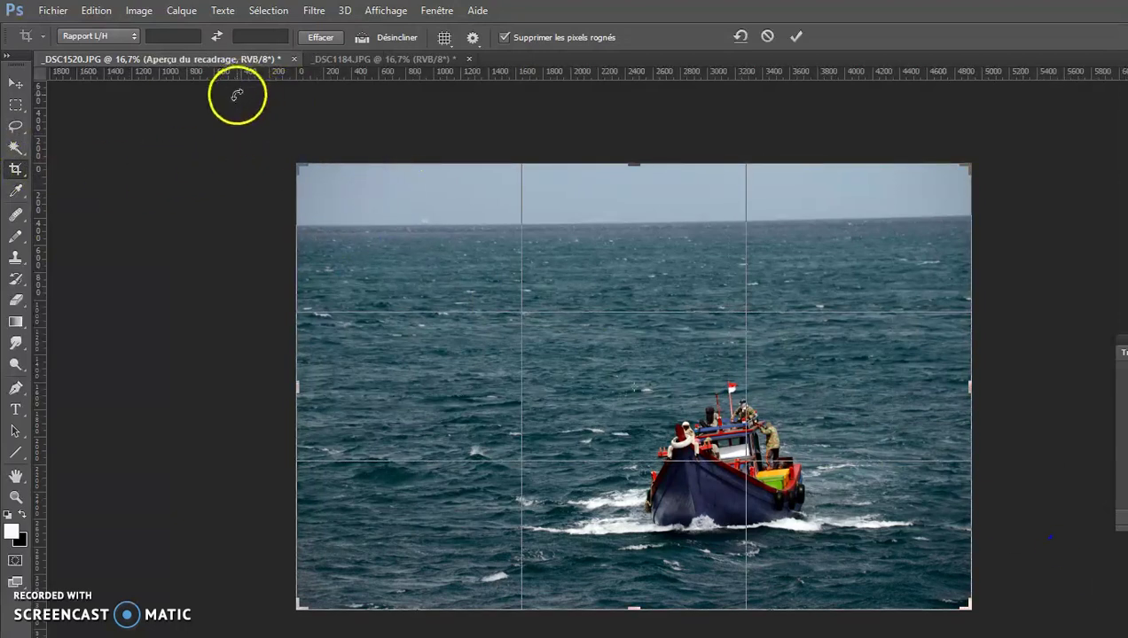
left_click(397, 37)
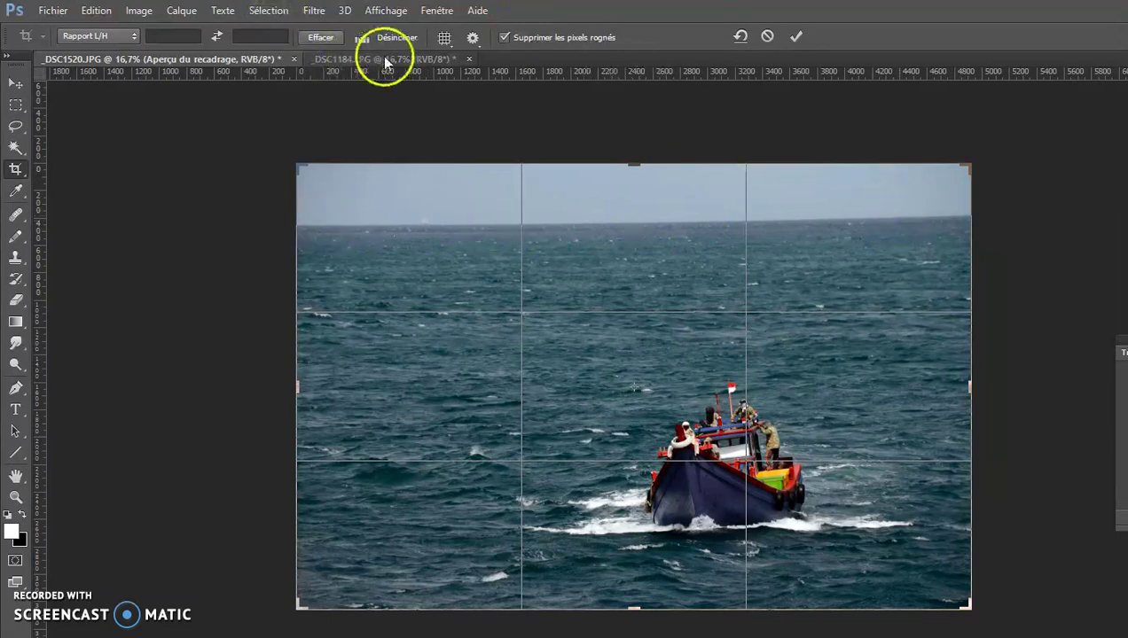
left_click(400, 39)
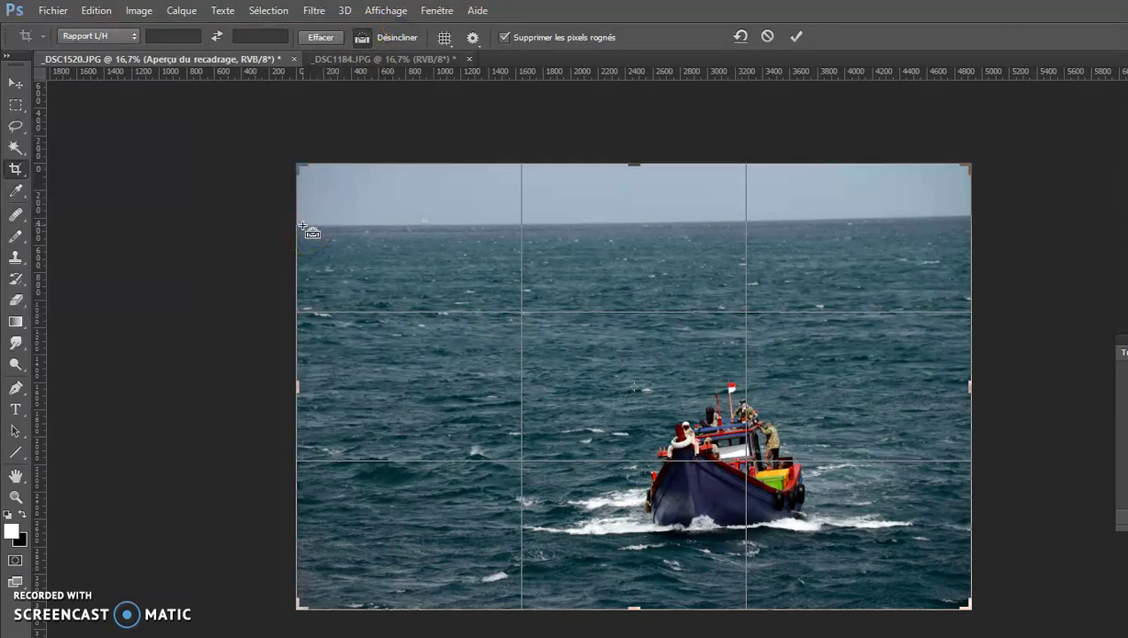
left_click_drag(303, 227, 975, 218)
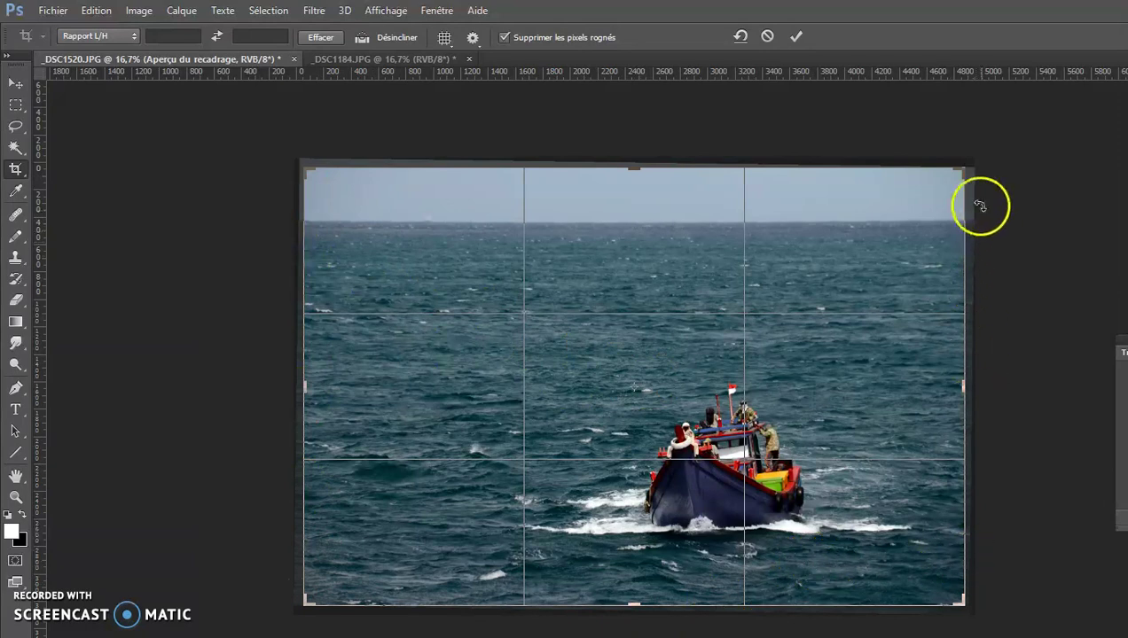
left_click(795, 36)
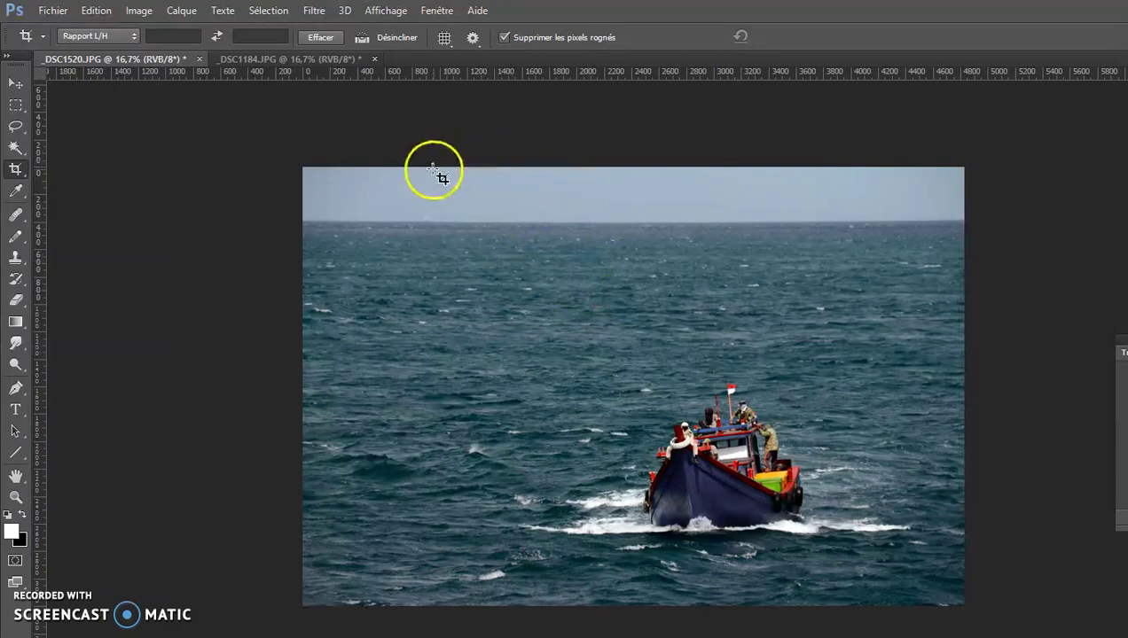
key("ctrl+z")
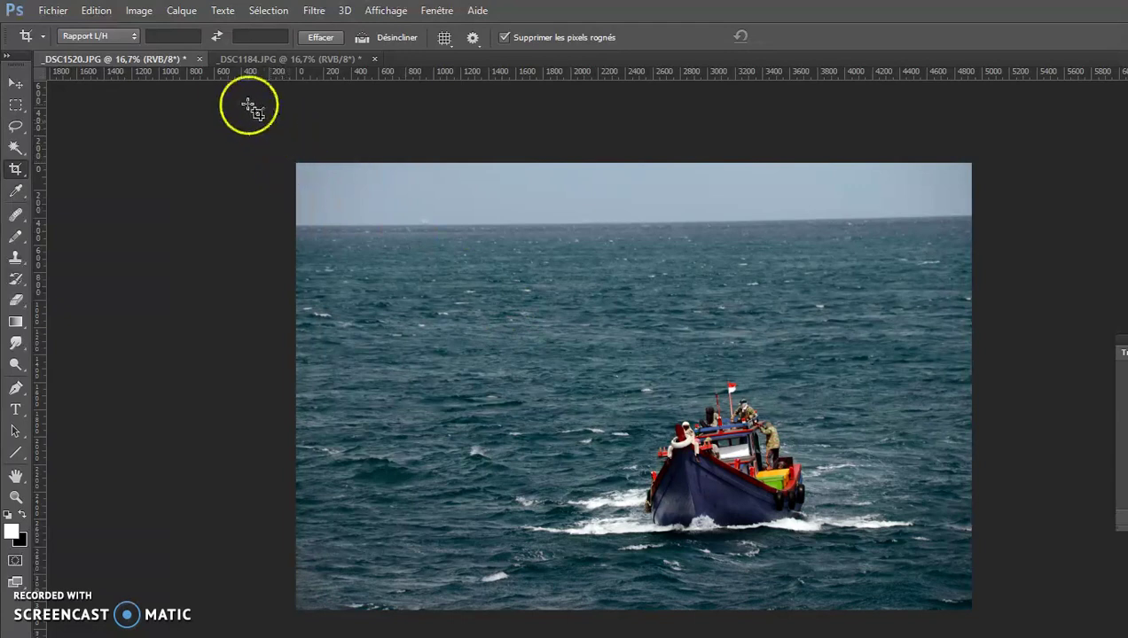
- In _DSC1184.JPG, frame the twin towers over the full image height with the Perspective Crop tool
left_click(241, 60)
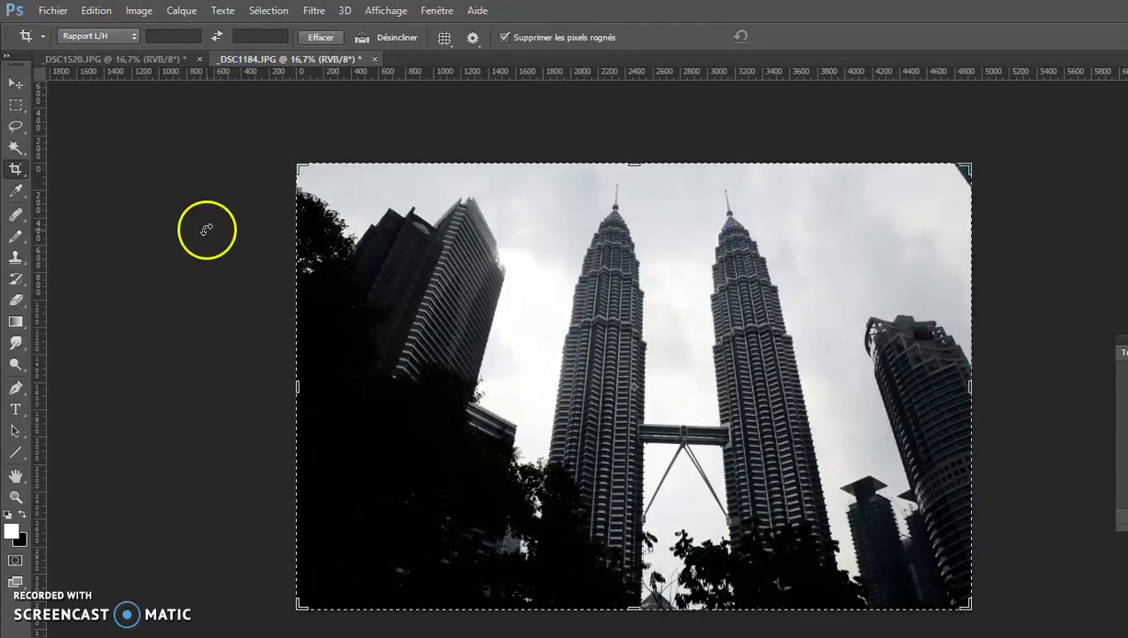
right_click(17, 172)
left_click(84, 183)
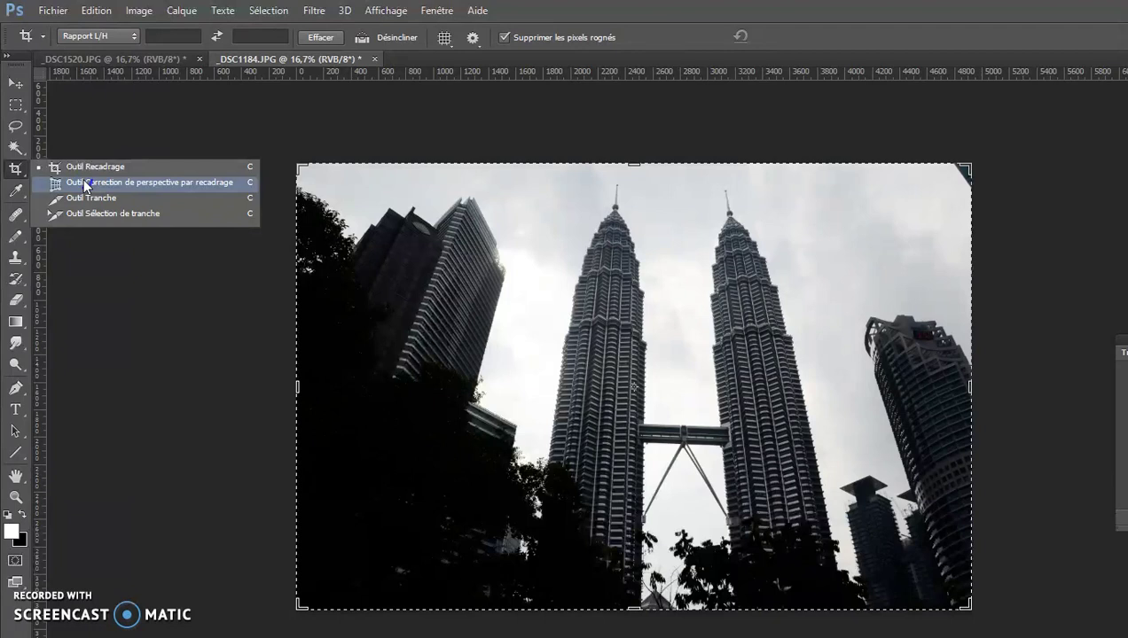
left_click(85, 183)
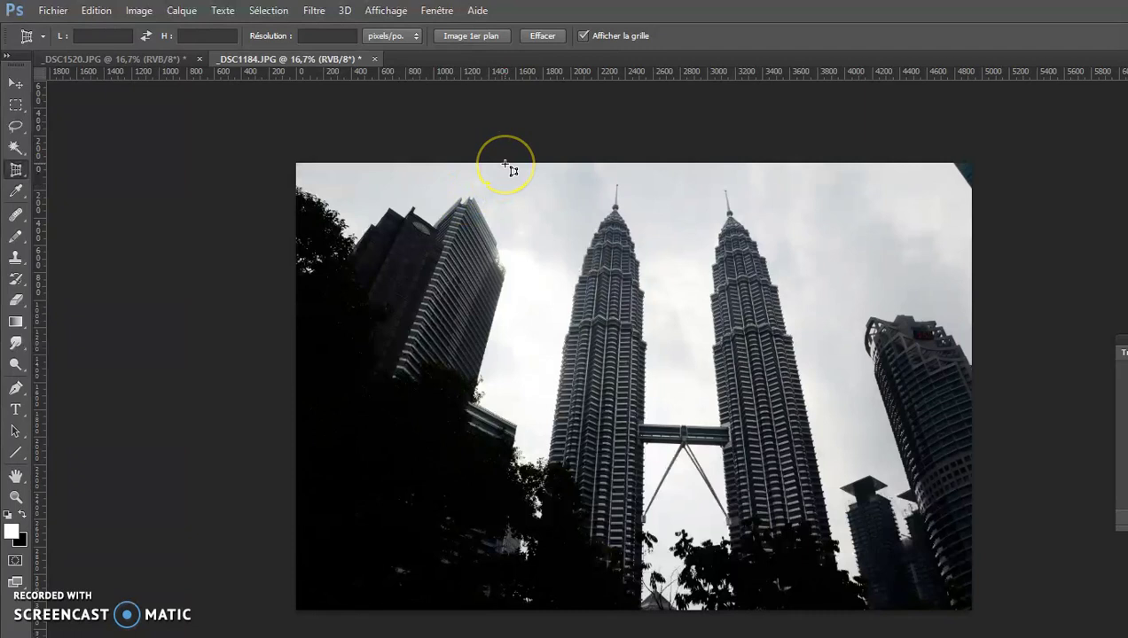
left_click_drag(505, 164, 869, 624)
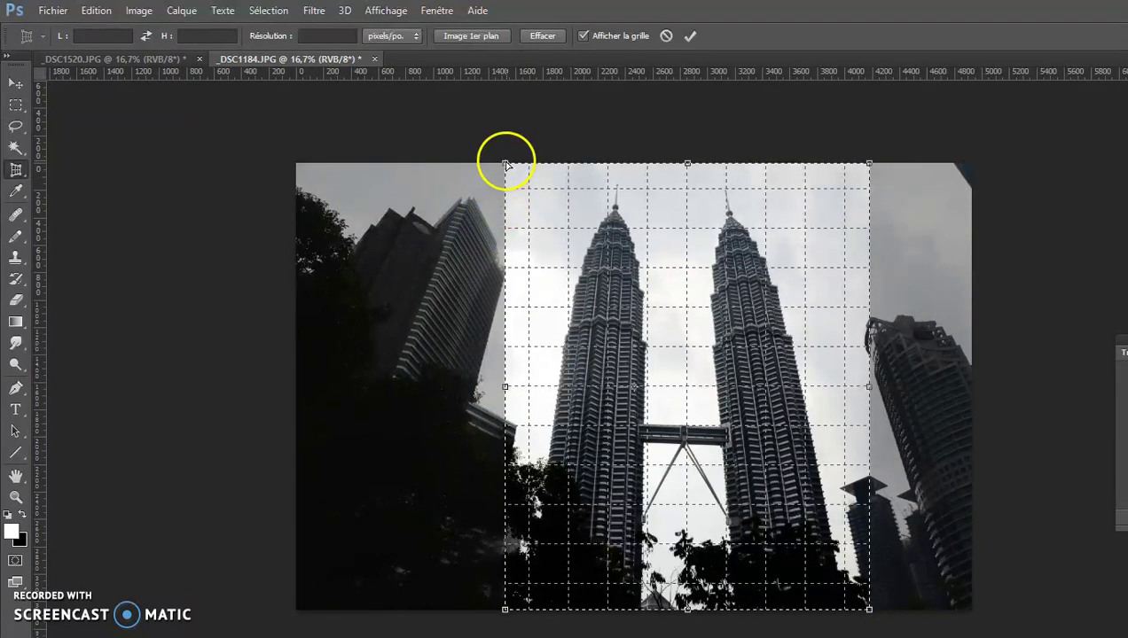
- Move the crop frame's upper corners inward so its sides follow the towers' slant, and apply the perspective crop
left_click_drag(505, 164, 570, 163)
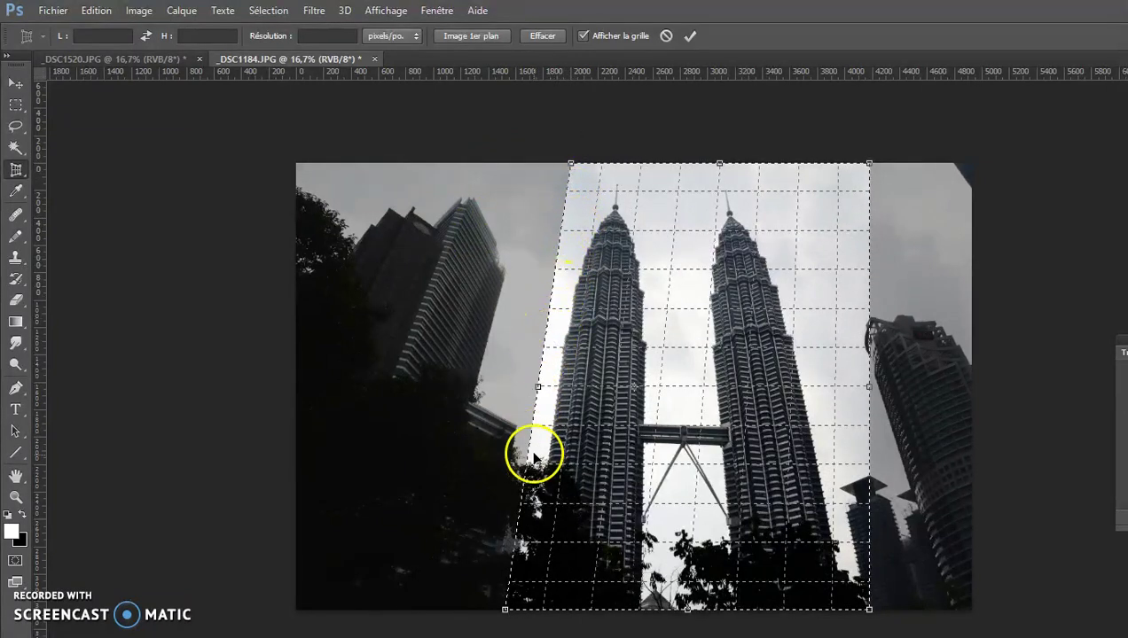
mouse_move(869, 164)
left_mouse_down()
mouse_move(790, 184)
mouse_move(778, 166)
left_mouse_up()
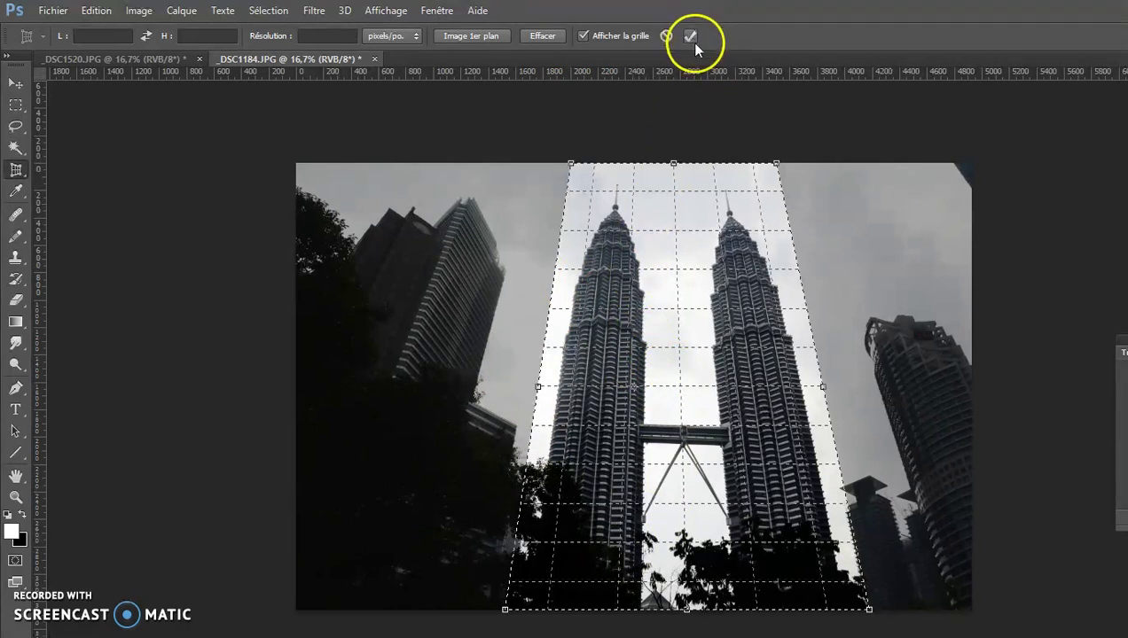
key("Return")
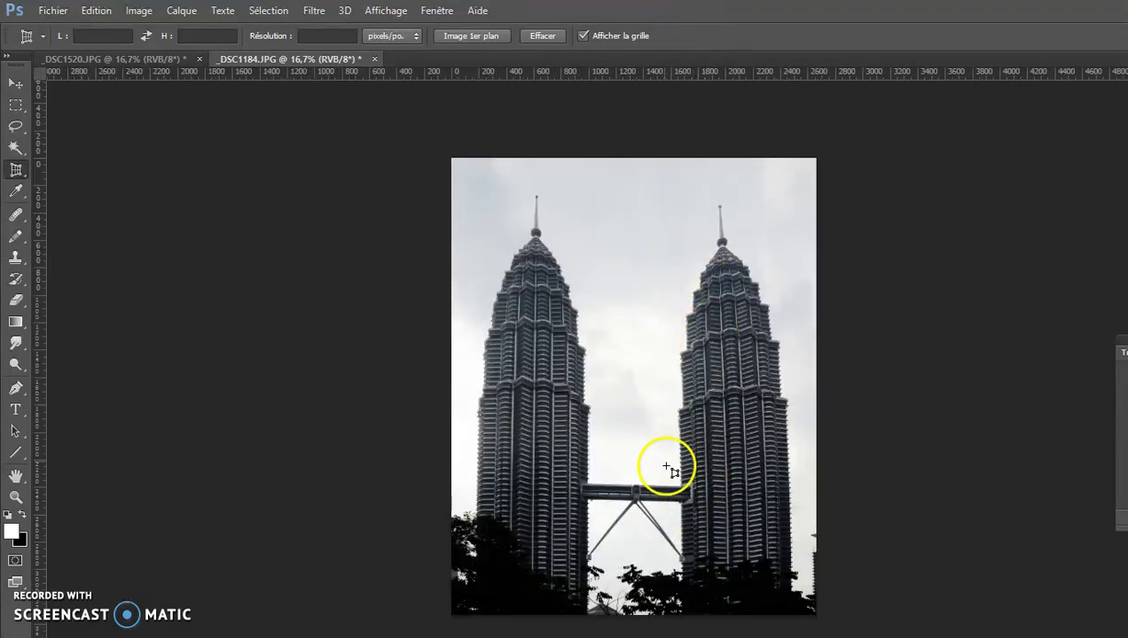
- Sharpen the towers photo with the Accentuation filter at a gain of 48 %
scroll(657, 456, "up", 1)
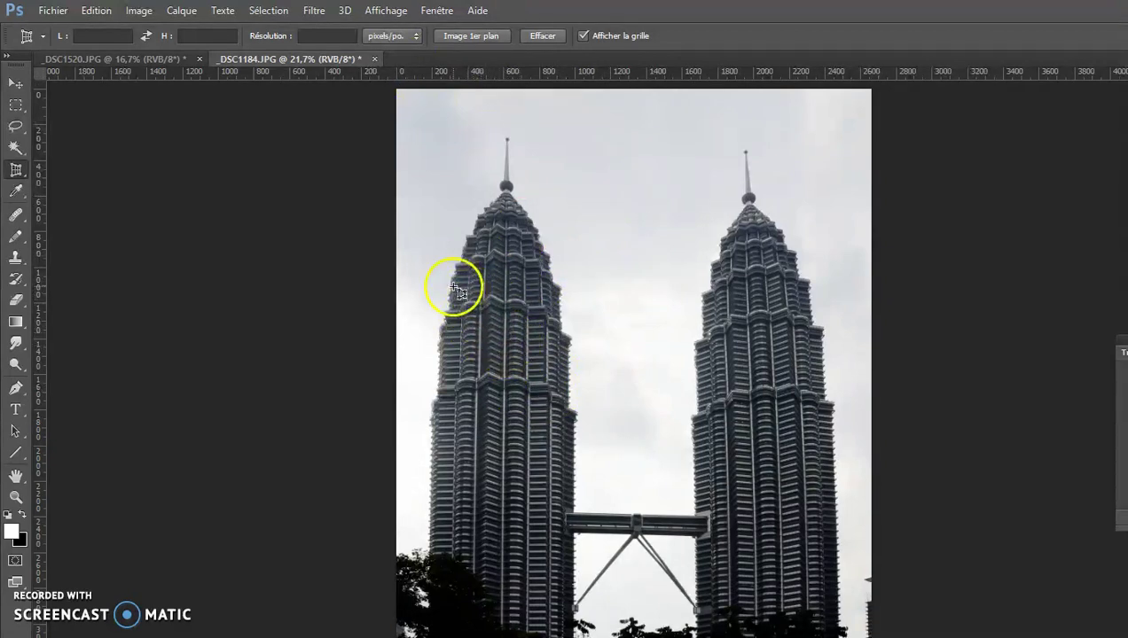
left_click(313, 10)
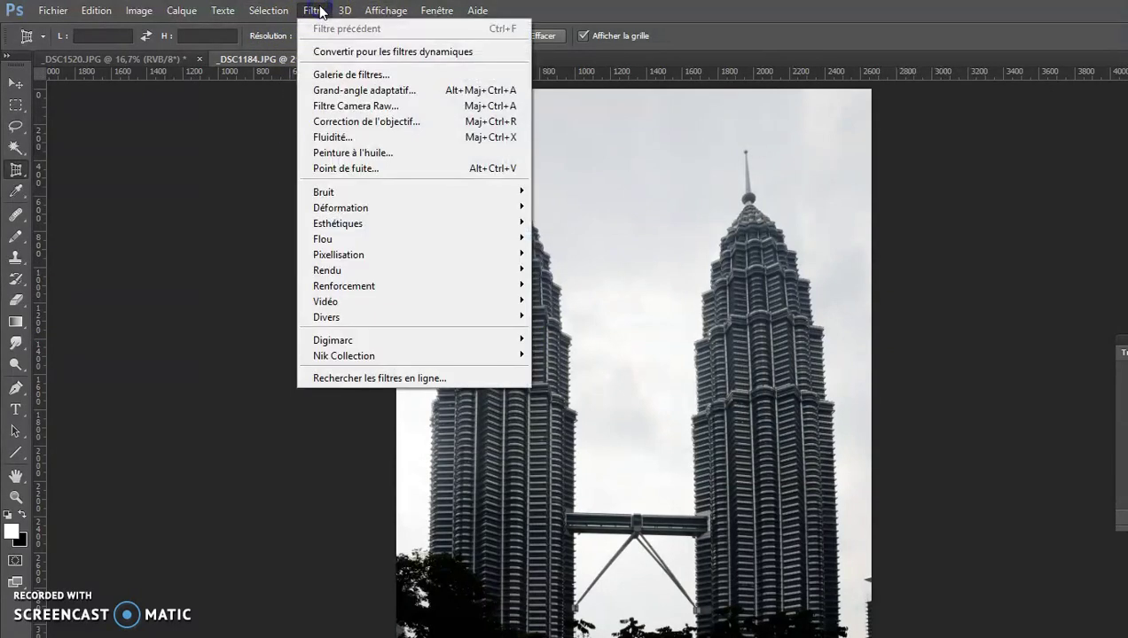
mouse_move(383, 281)
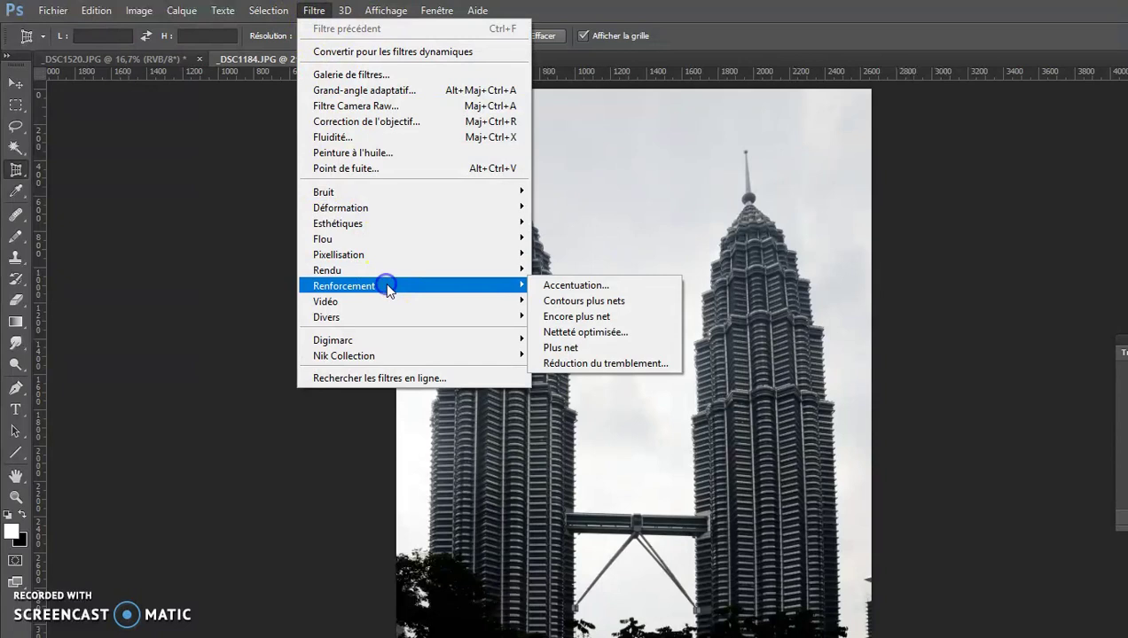
left_click(546, 287)
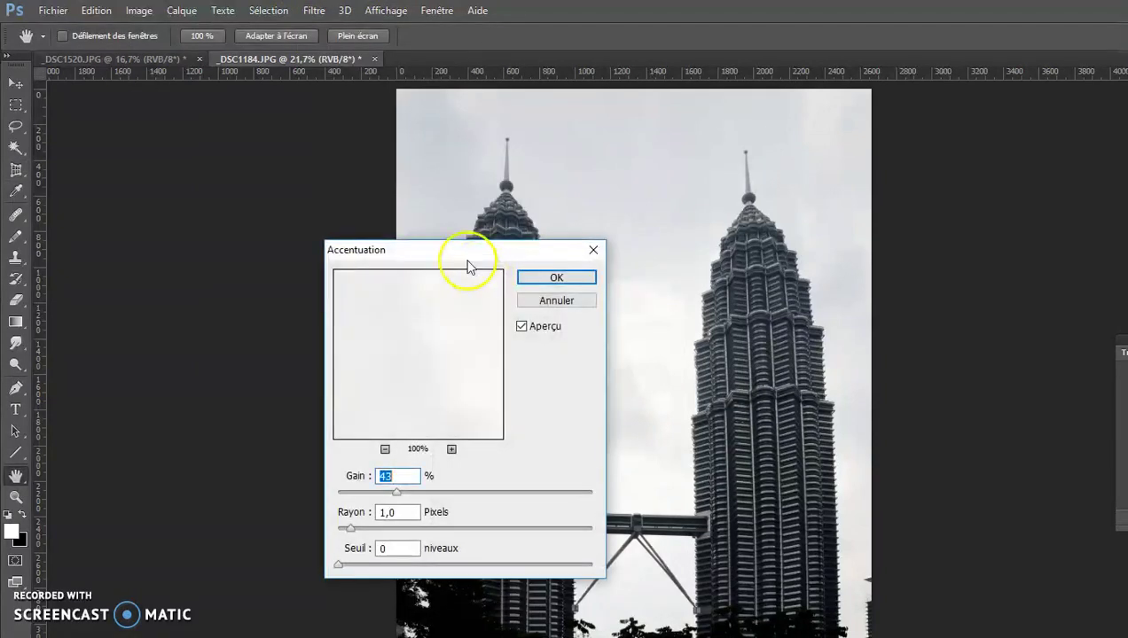
left_click(483, 212)
left_click_drag(441, 351, 456, 355)
left_click_drag(399, 493, 412, 493)
left_click(532, 279)
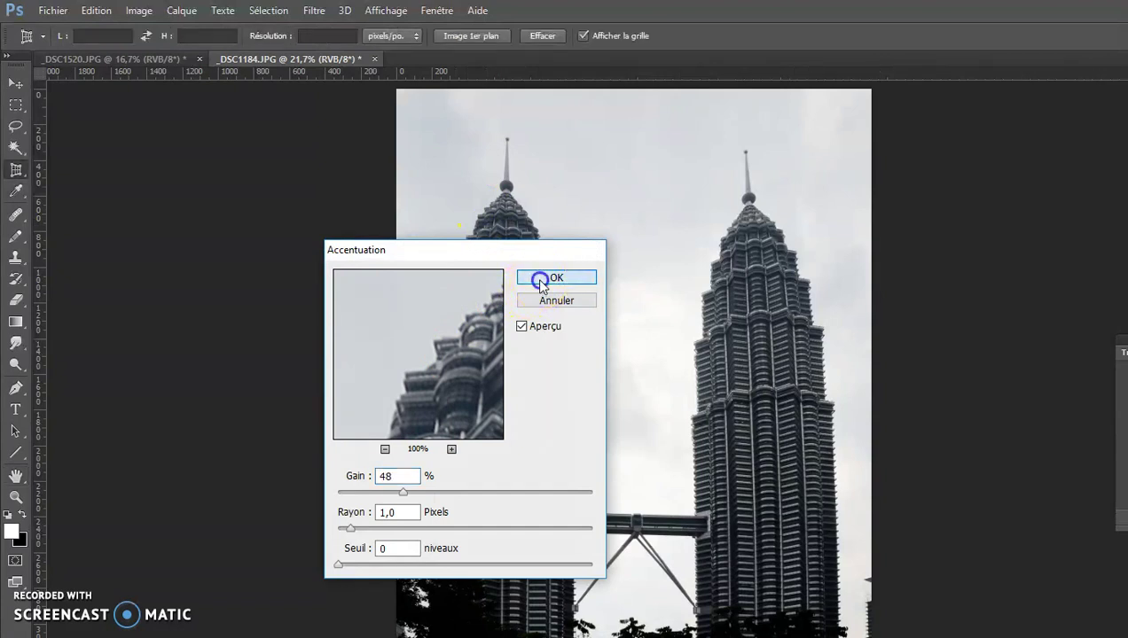
- Try straightening _DSC1520.JPG along the horizon with the Crop tool's Désincliner option, and discard the crop
left_click(102, 60)
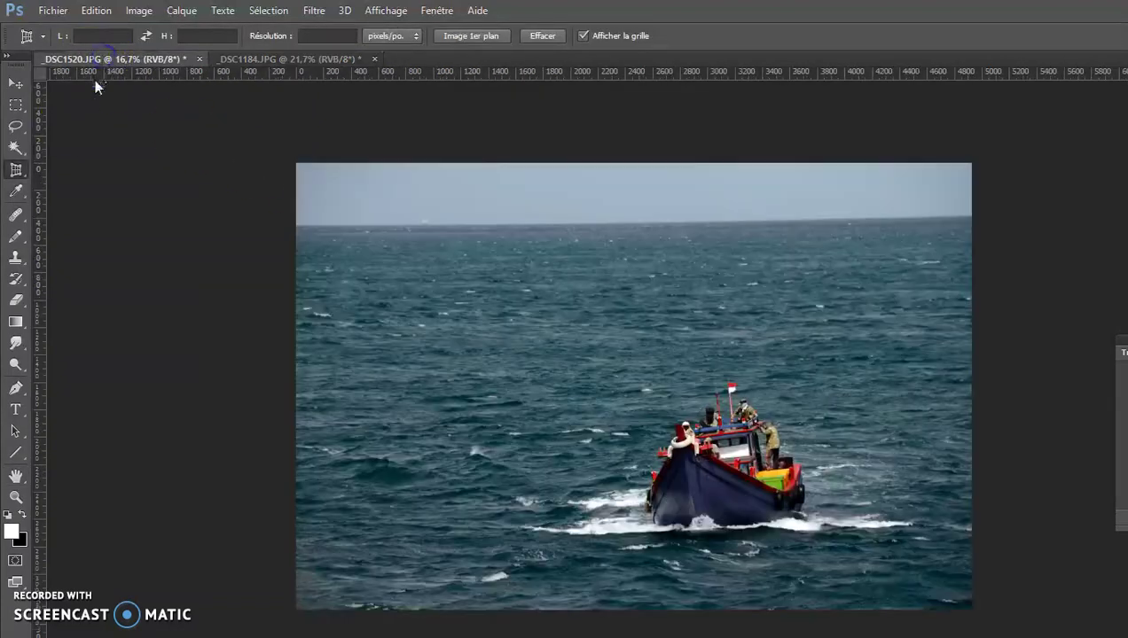
right_click(18, 168)
left_click(55, 169)
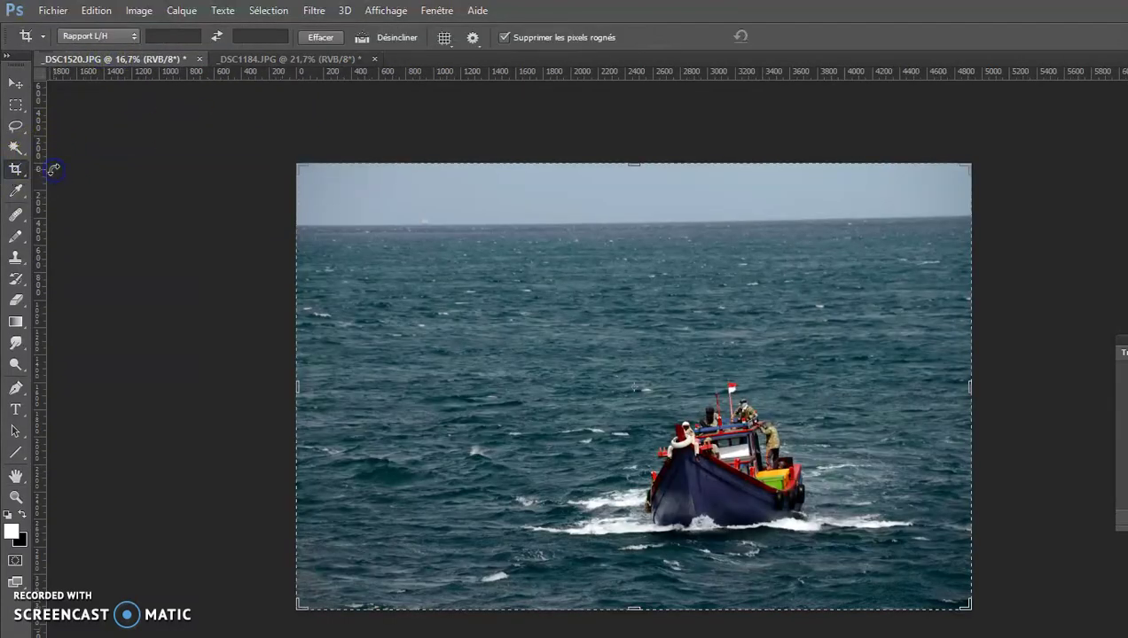
left_click(393, 37)
left_click_drag(317, 227, 935, 219)
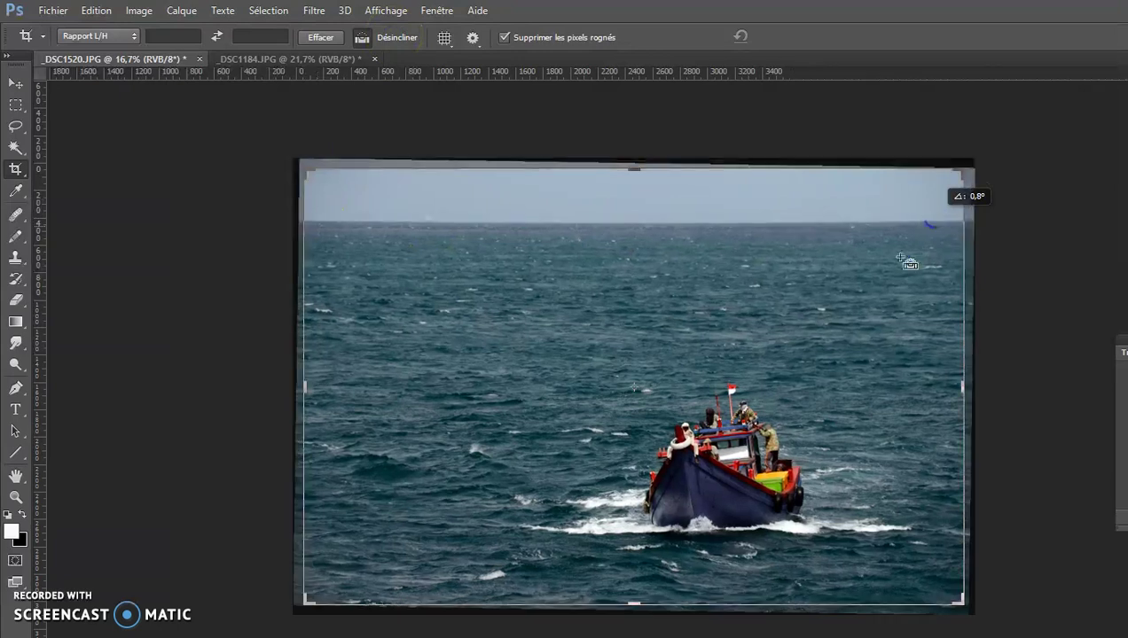
left_click(16, 83)
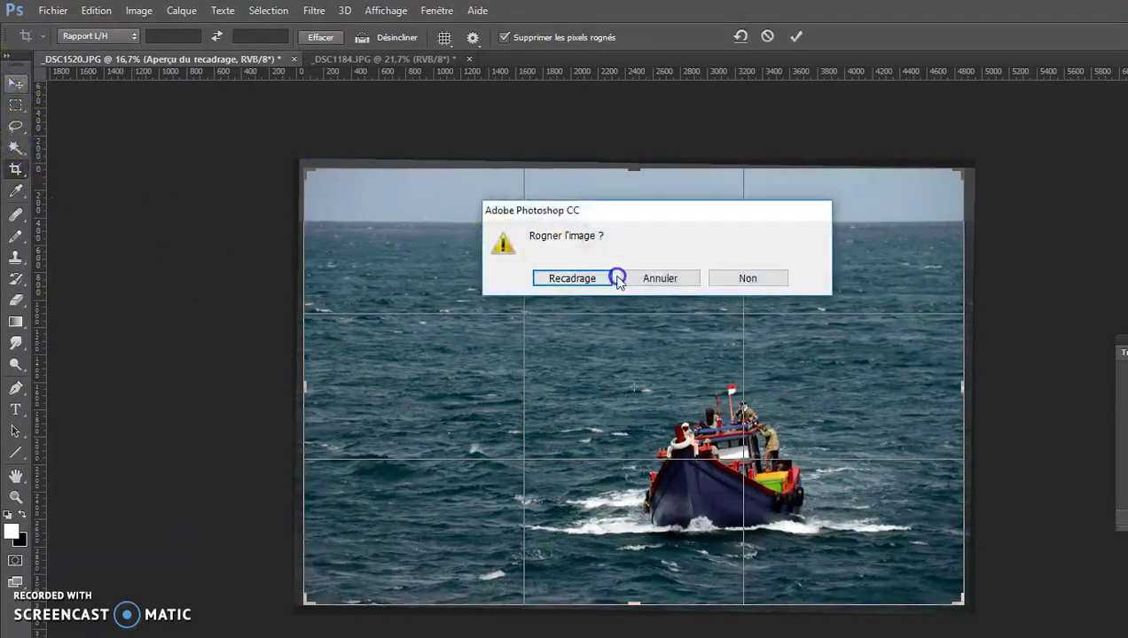
left_click(748, 278)
- Activate the Perspective Crop tool and return to the towers photo _DSC1184.JPG
left_click(17, 171)
left_click_drag(17, 172, 114, 187)
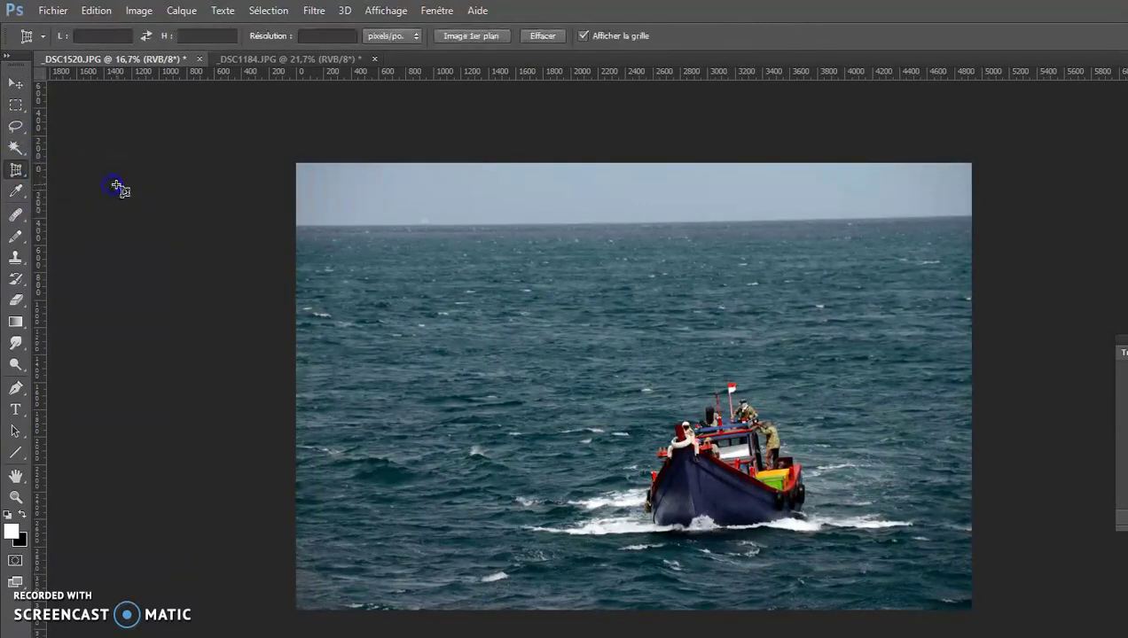
left_click(272, 61)
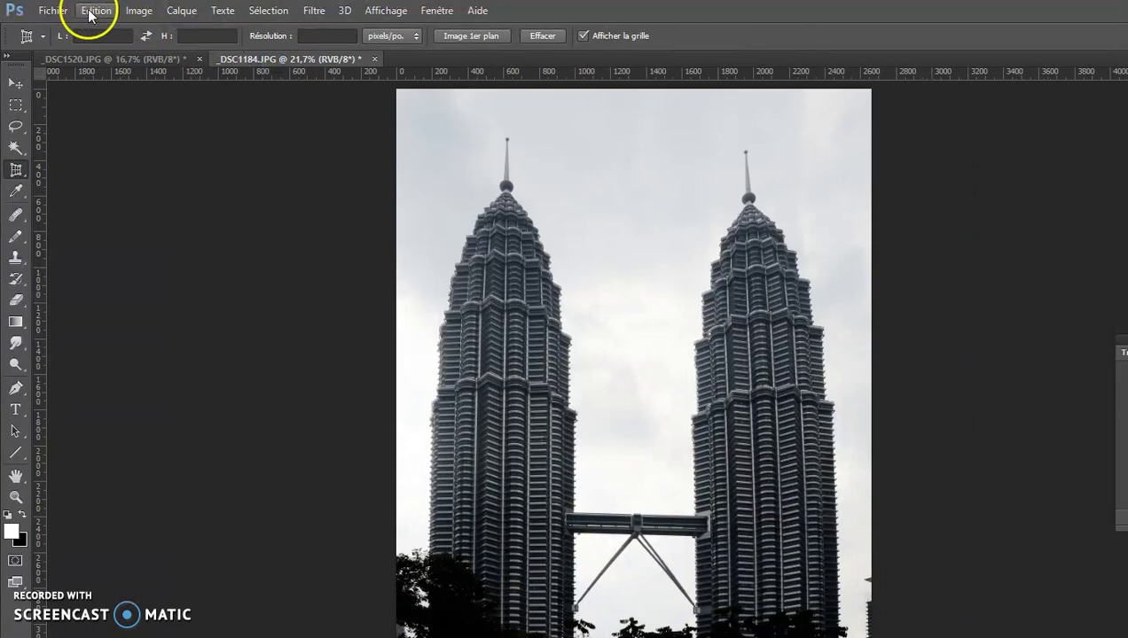